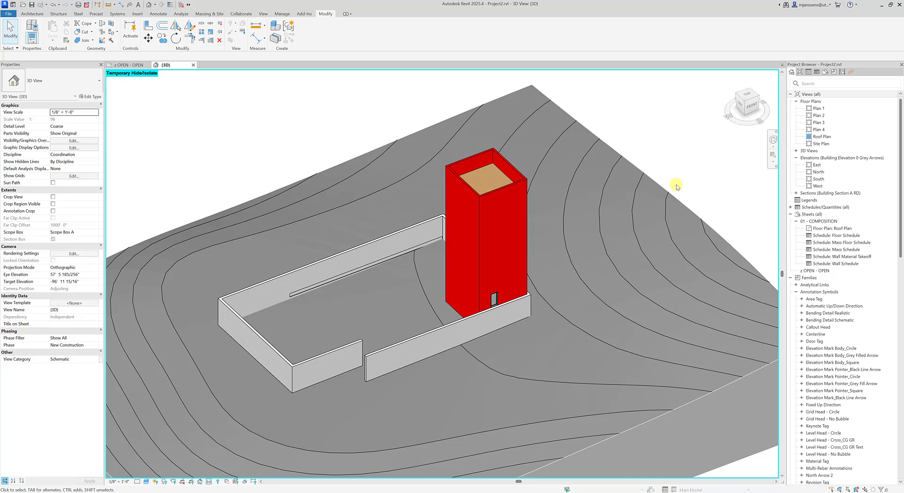
Step: Start placing a window with the Fixed 24" x 48" type and review its type properties without changing them
mouse_move(429, 136)
middle_down()
mouse_move(411, 149)
mouse_move(425, 149)
middle_up()
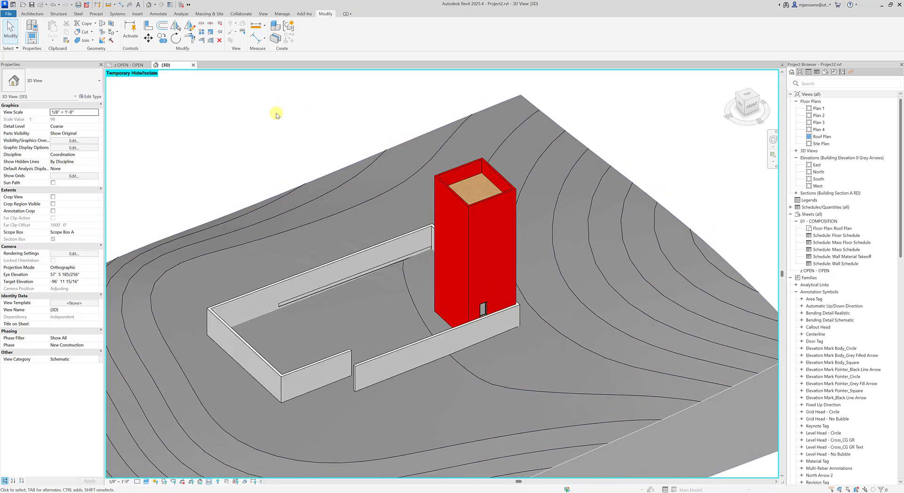
click(25, 15)
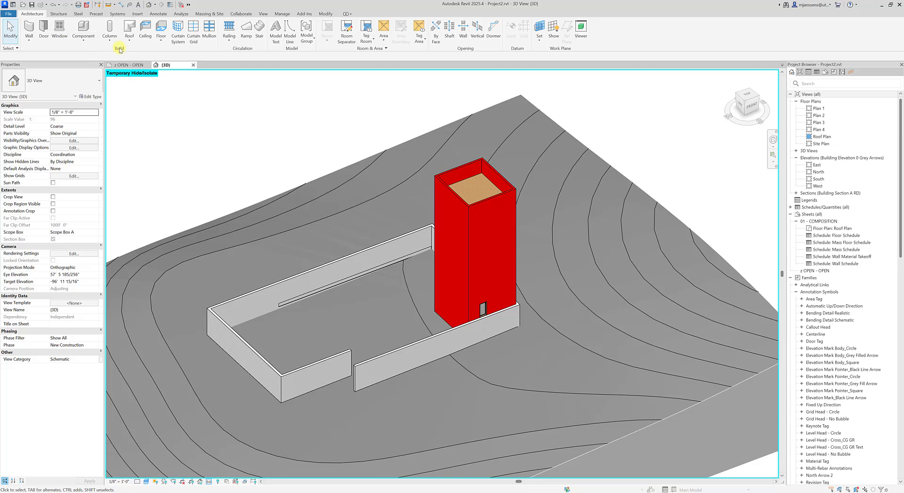
click(65, 41)
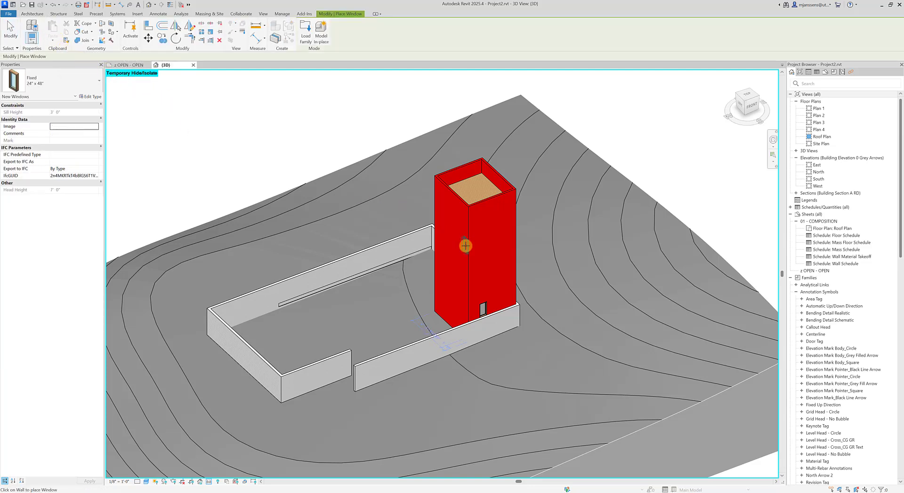
middle_drag(468, 244, 465, 252)
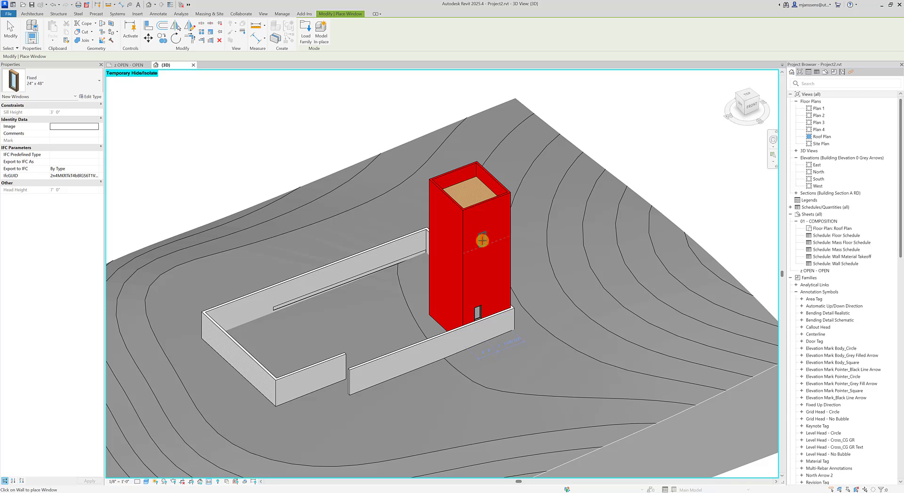
click(38, 80)
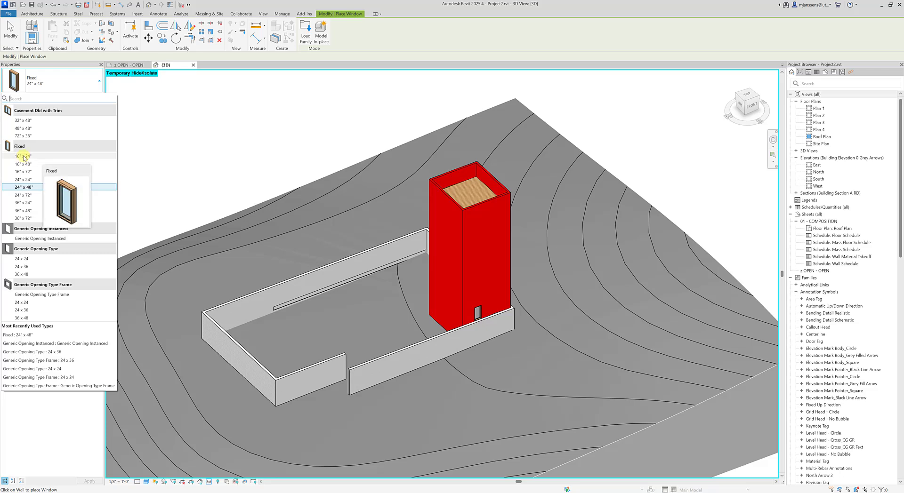
click(34, 187)
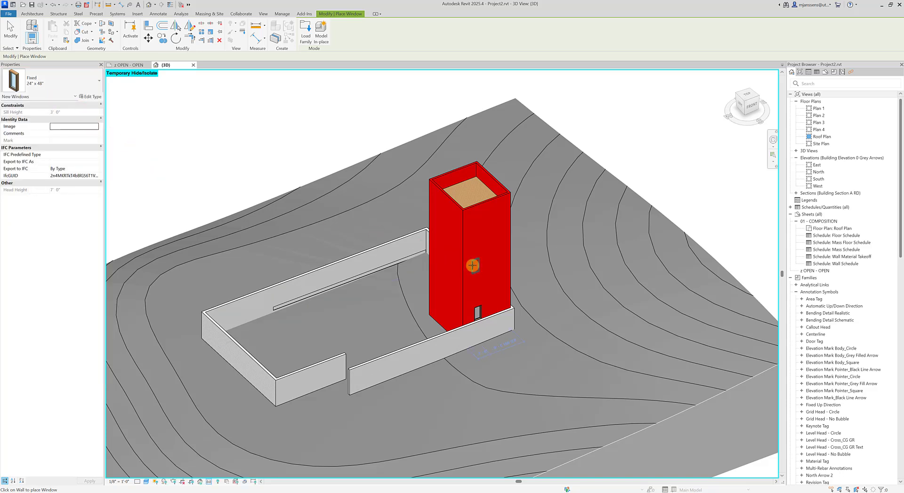
click(87, 98)
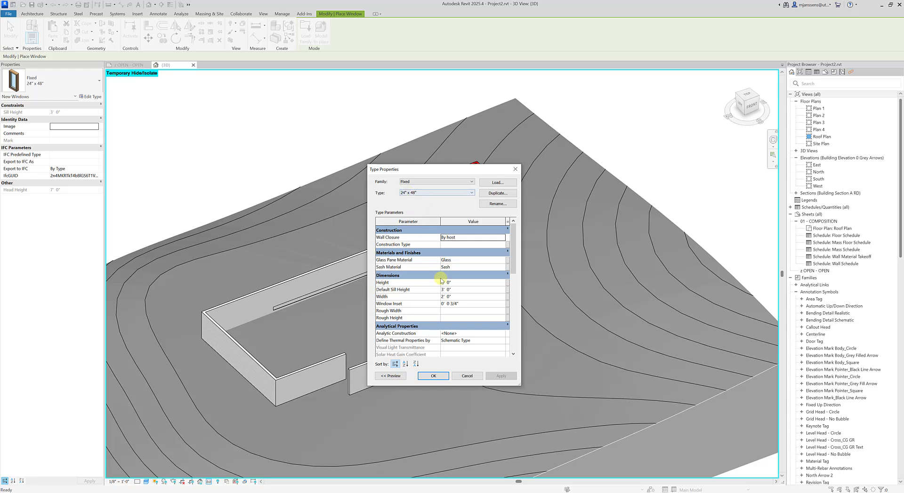
click(465, 376)
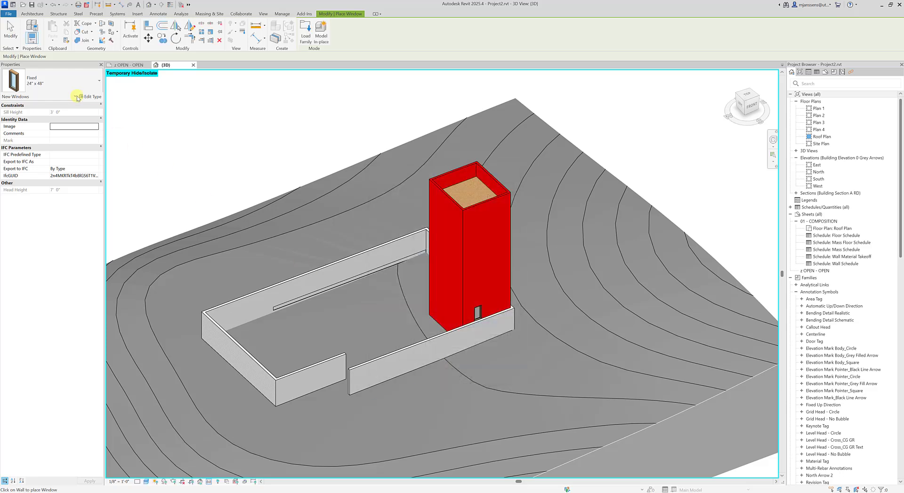
Step: Place a Generic Opening Type 24 x 36 window on the red tower's front wall, above the door
click(55, 85)
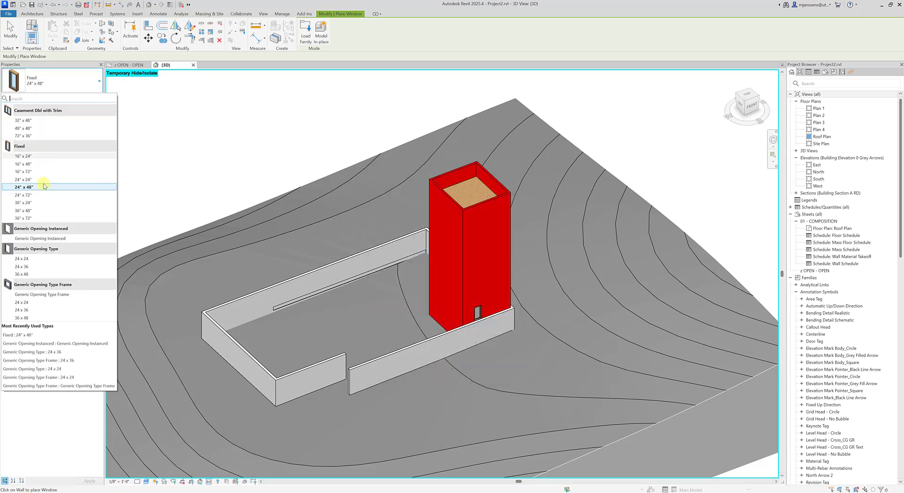
click(34, 263)
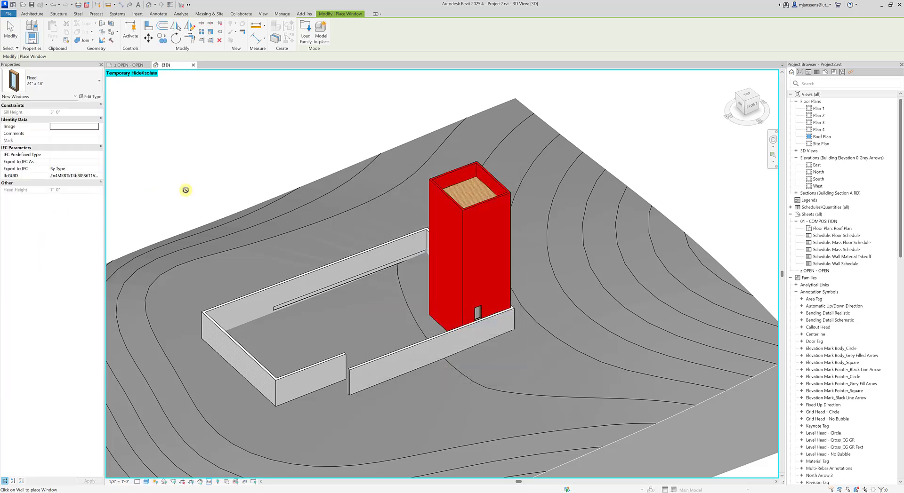
click(70, 84)
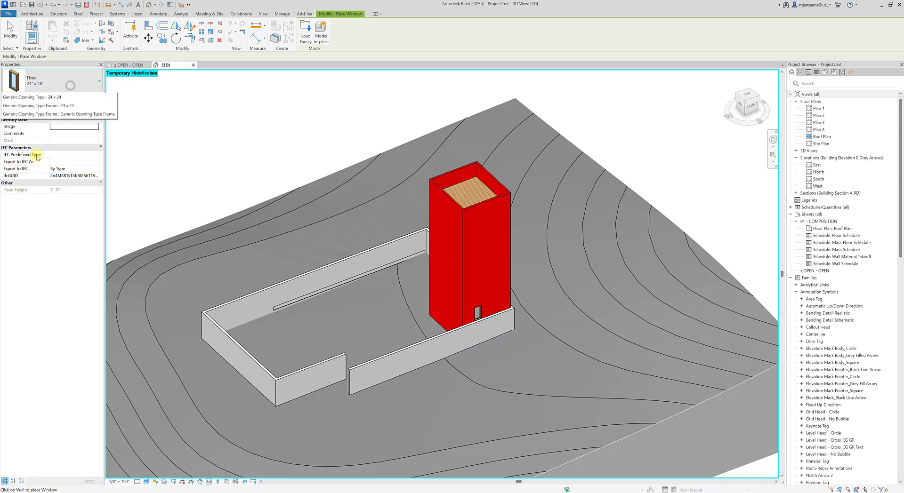
click(26, 263)
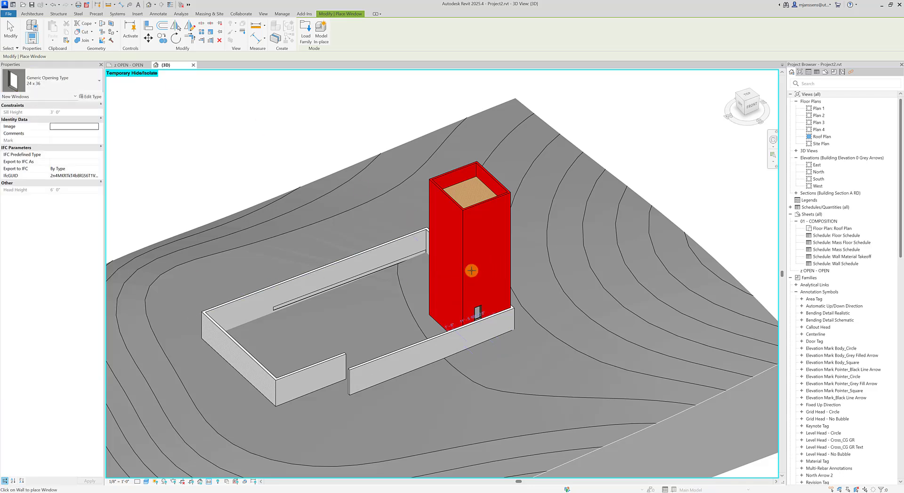
scroll(445, 261, up, 3)
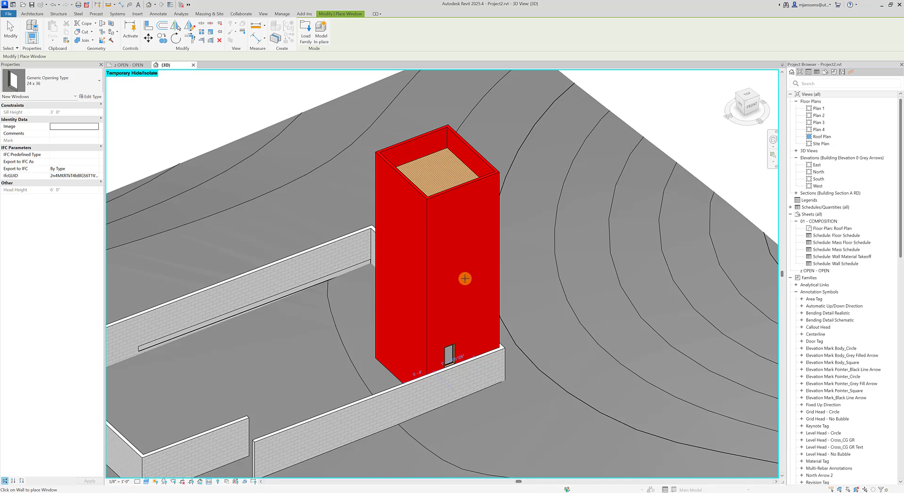
middle_drag(476, 234, 453, 249)
click(450, 278)
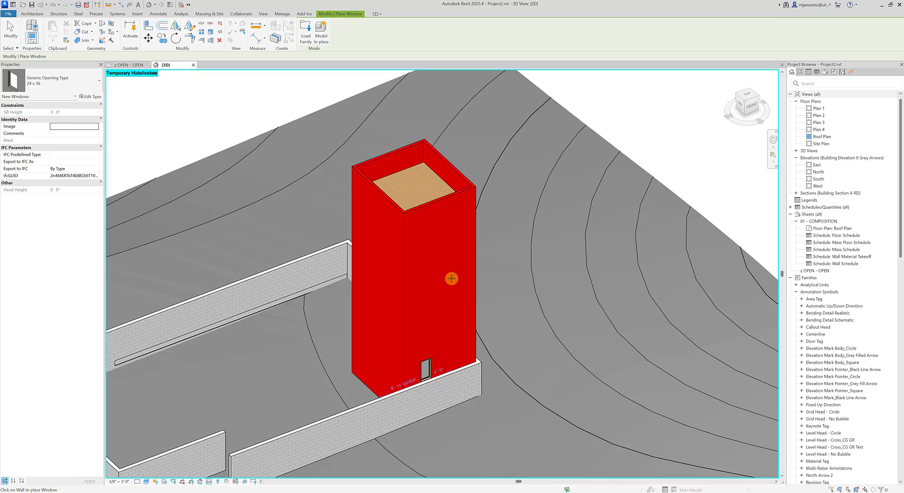
key(Escape)
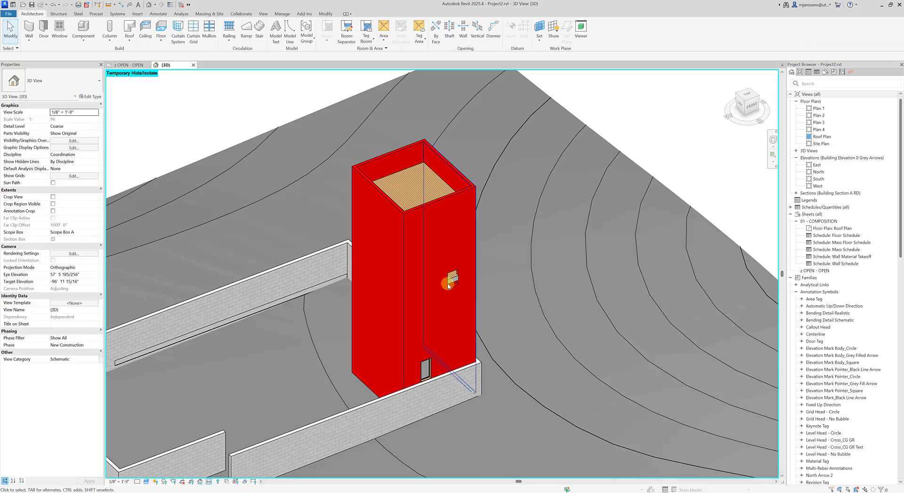
Step: Set the new opening's level to Plan 3 and its sill height to 2' 0"
click(452, 278)
scroll(454, 278, up, 2)
scroll(456, 279, up, 1)
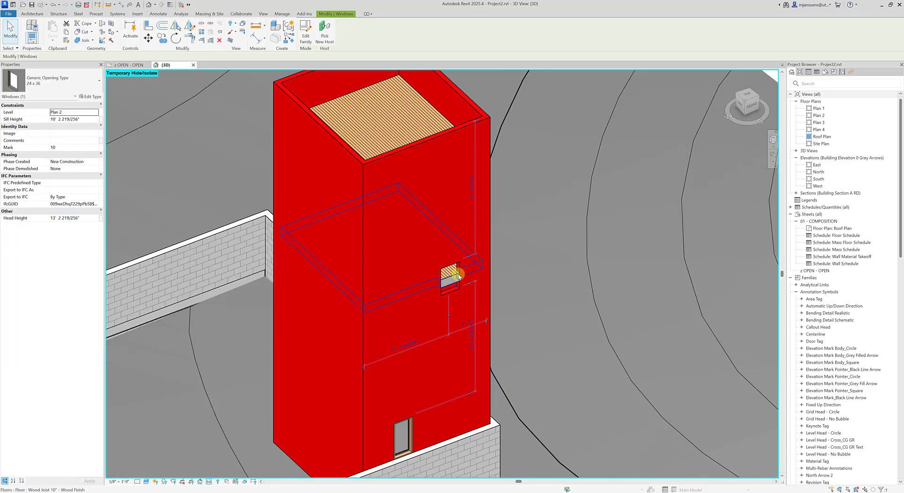
middle_drag(453, 268, 448, 272)
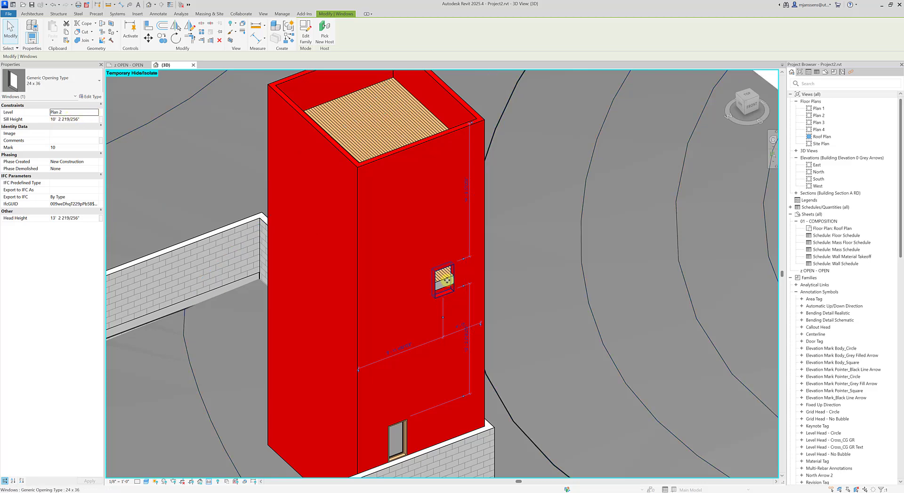
click(96, 112)
click(71, 131)
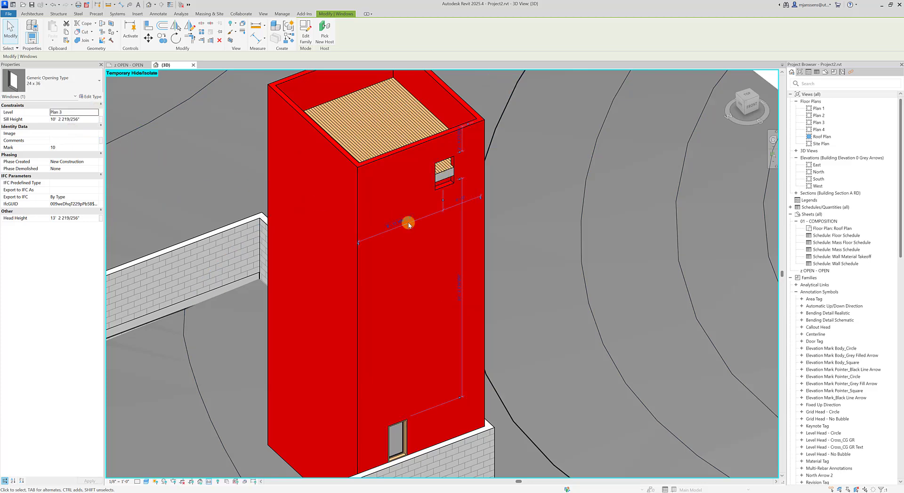
click(80, 121)
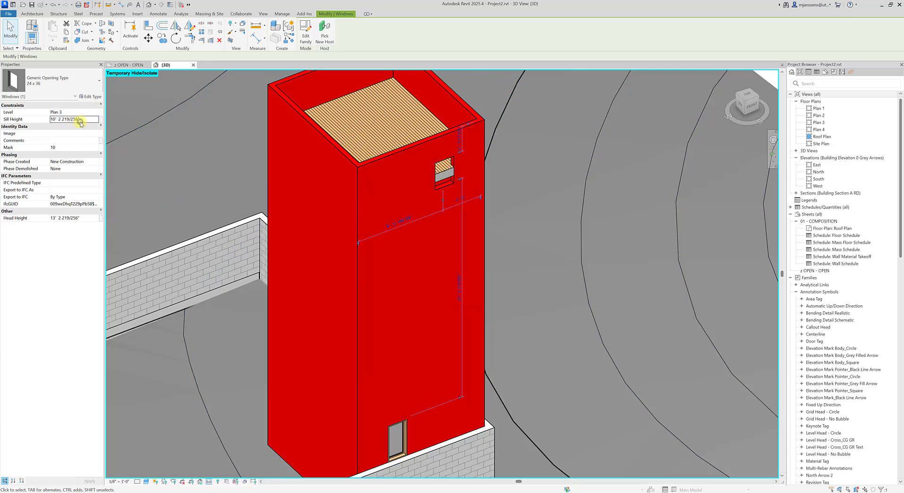
drag(80, 120, 45, 119)
text(2'  0)
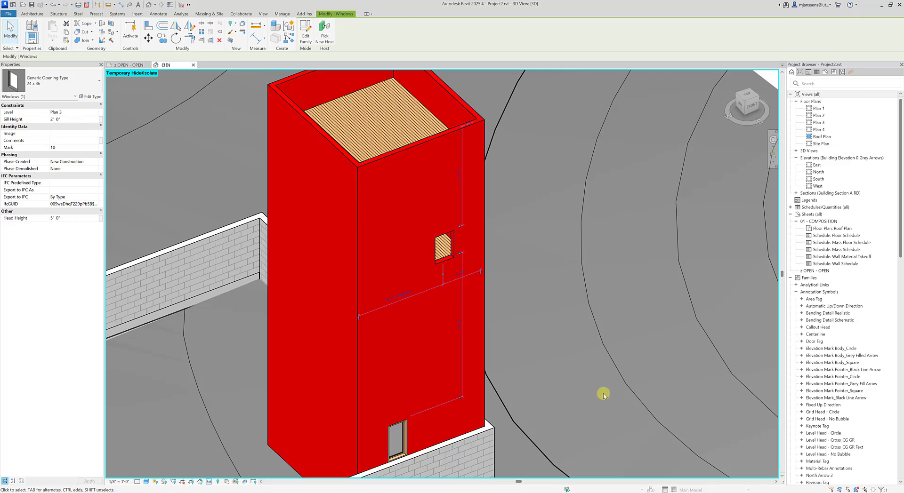
Step: In the front view, move the opening horizontally toward the wall's right edge by about its own width
shift+middle_drag(601, 394, 458, 283)
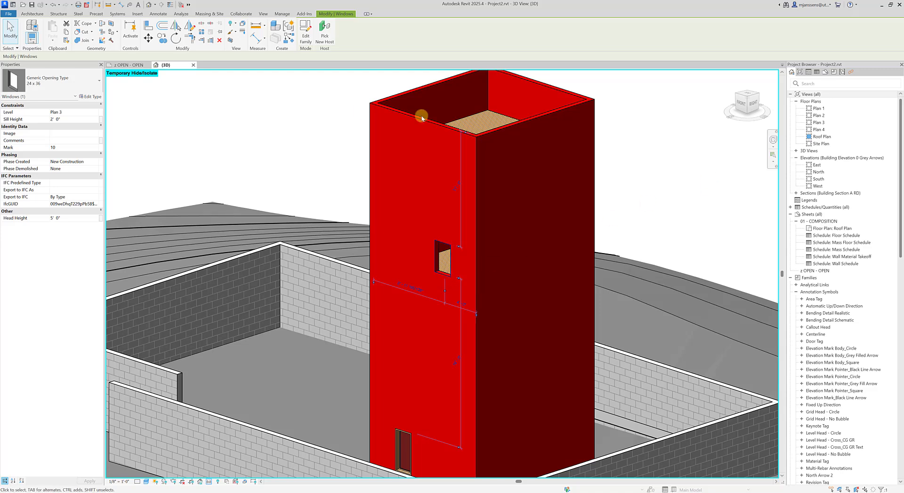
click(742, 103)
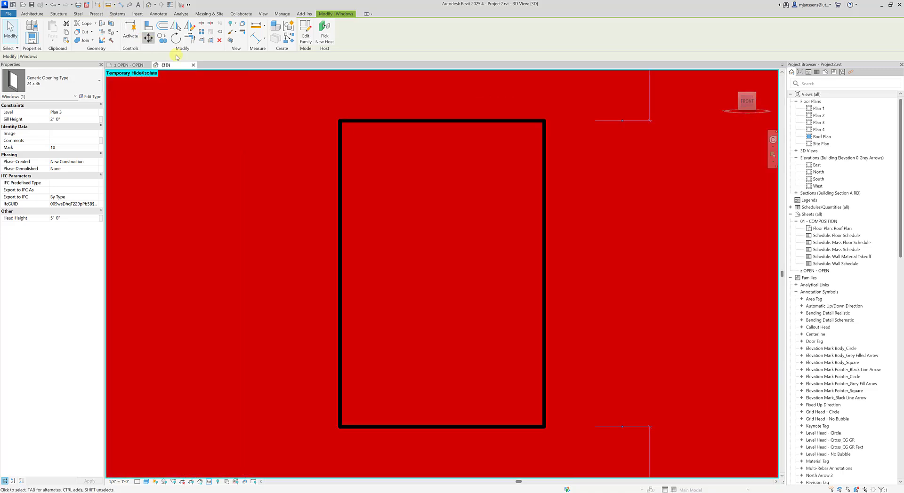
key(m)
key(v)
middle_drag(312, 271, 363, 258)
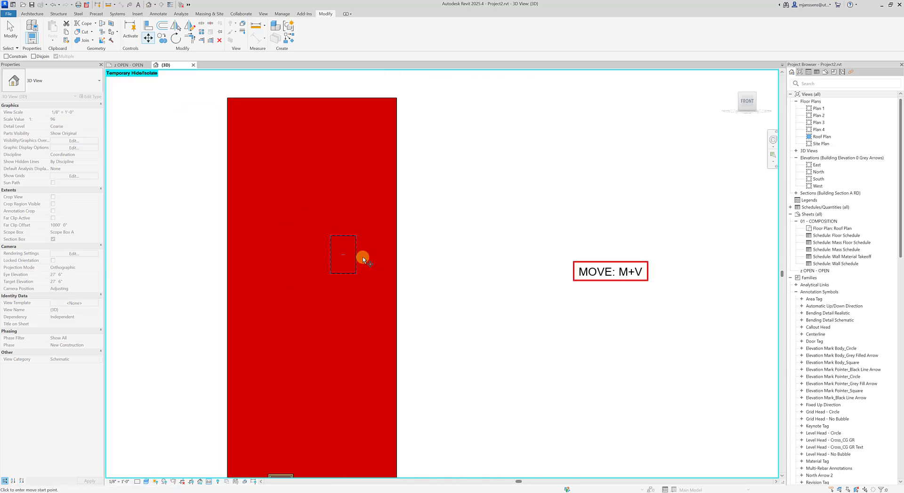
click(357, 257)
click(382, 258)
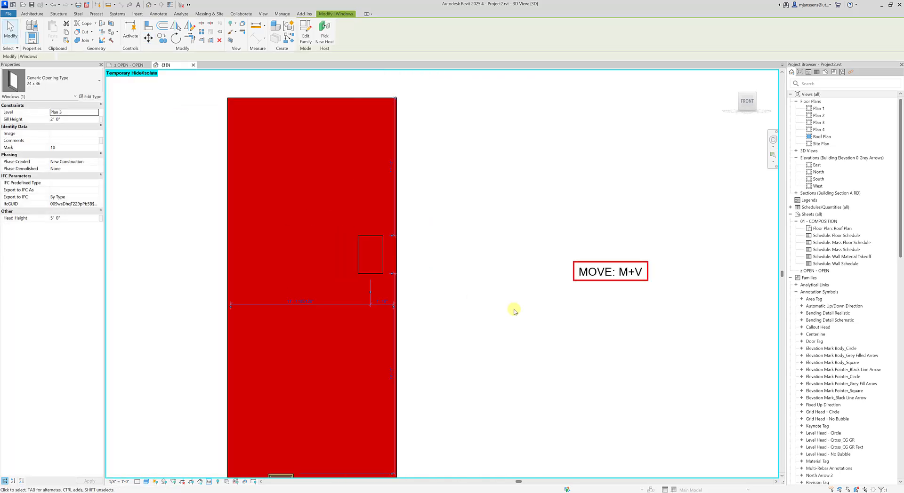
Step: Align the opening's side edge with the tower's vertical corner so that it meets the adjoining wall
shift+middle_drag(513, 282, 619, 155)
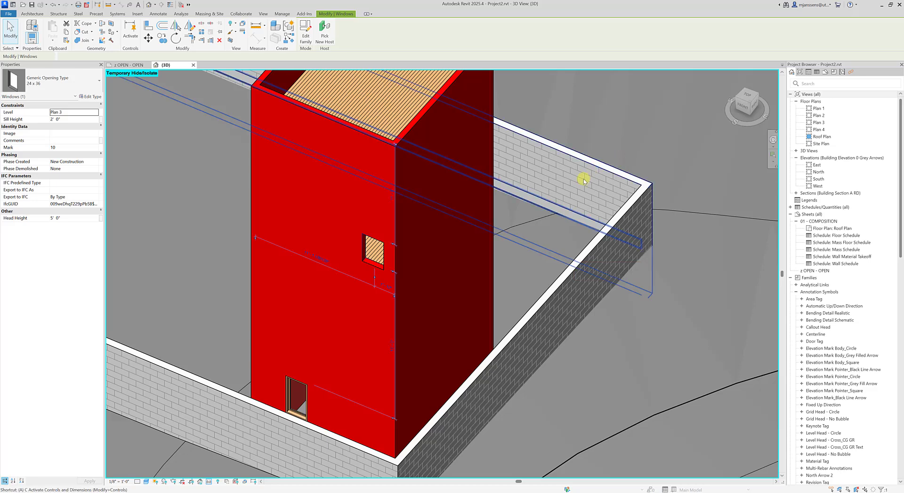
key(a)
key(l)
scroll(394, 234, up, 5)
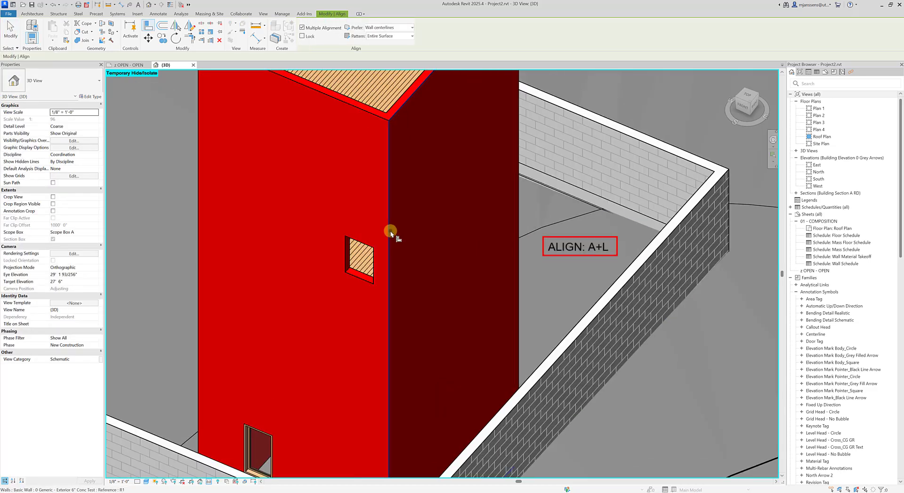
click(391, 233)
click(375, 259)
key(Escape)
key(Escape)
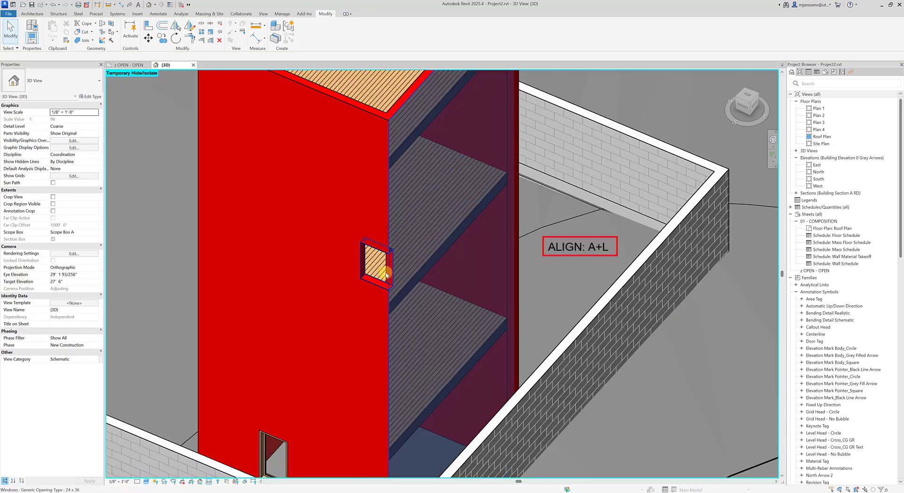
shift+middle_drag(471, 365, 418, 317)
scroll(533, 328, down, 5)
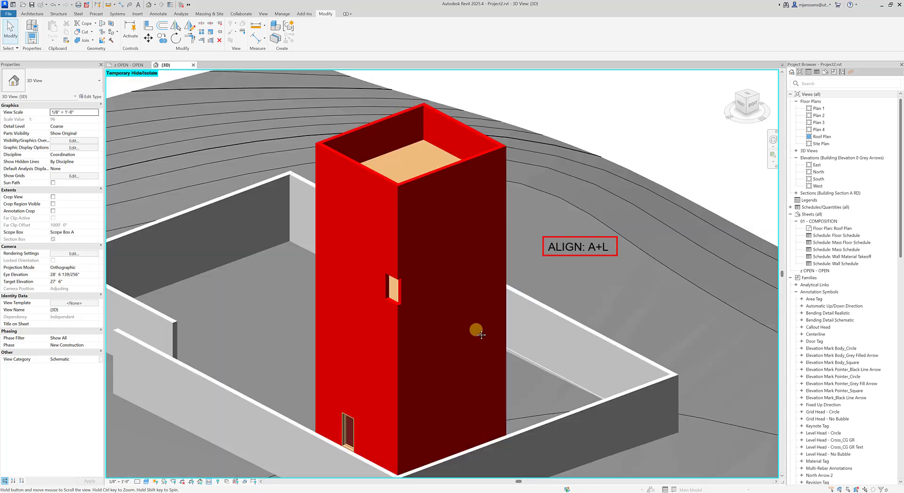
scroll(486, 328, up, 4)
click(359, 261)
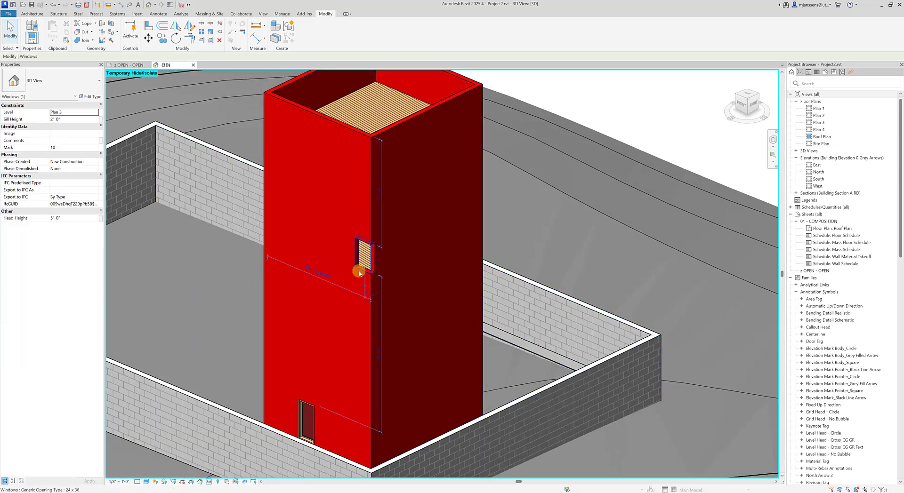
key(Escape)
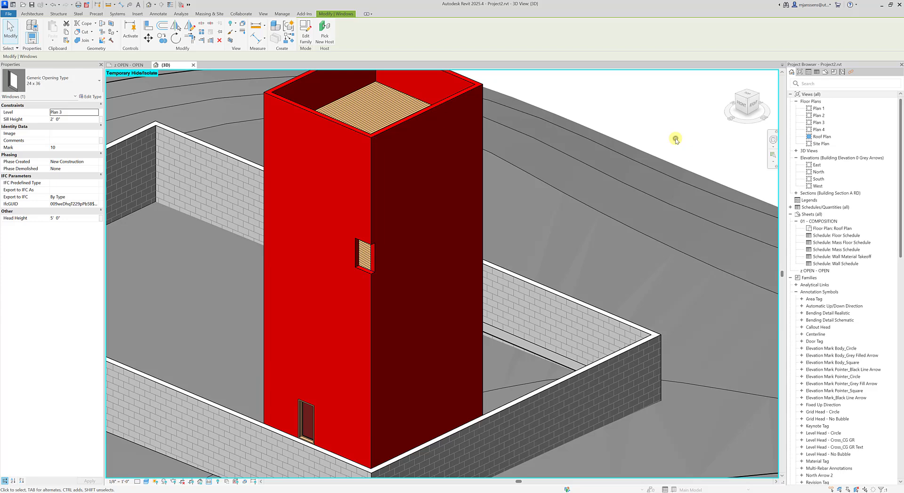
mouse_move(650, 163)
middle_down()
mouse_move(663, 176)
mouse_move(662, 161)
middle_up()
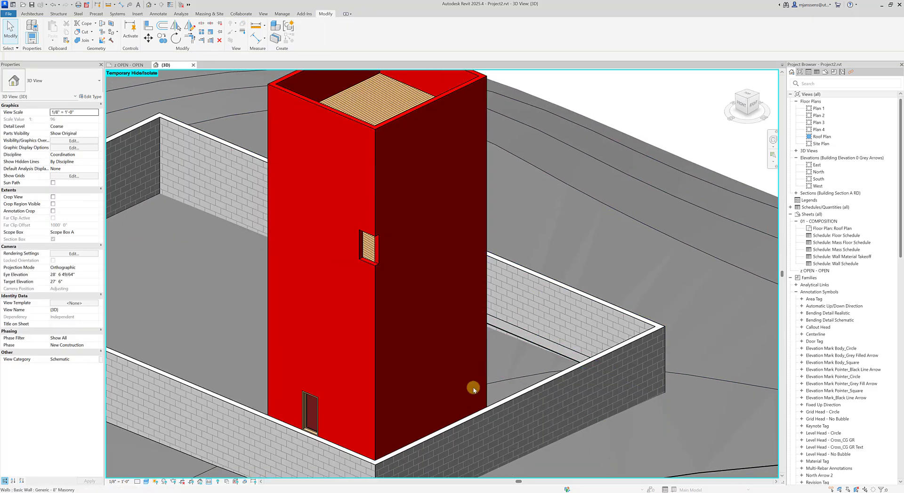
Step: Duplicate the corner opening's 24 x 36 type as a new type named 48x60
click(365, 263)
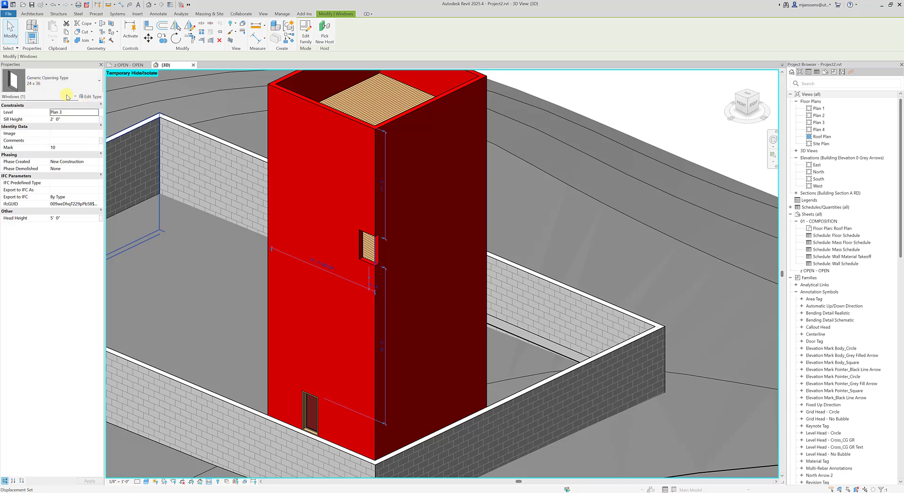
click(83, 97)
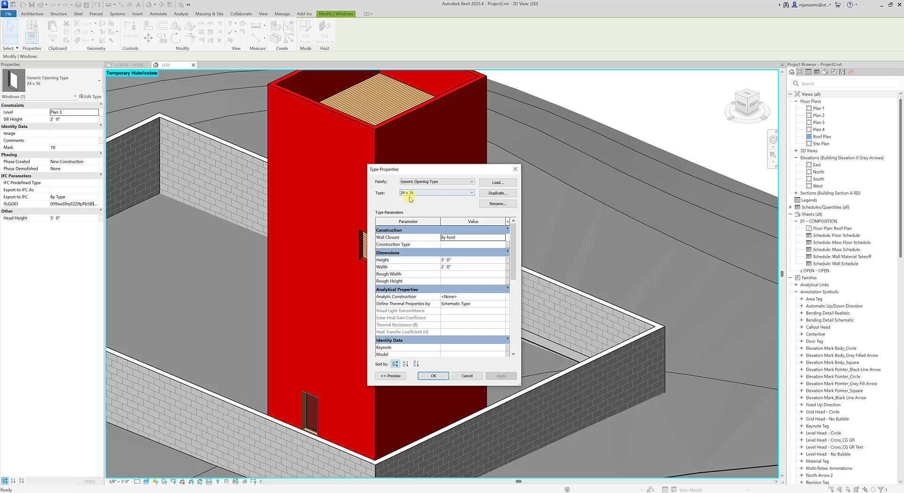
click(498, 193)
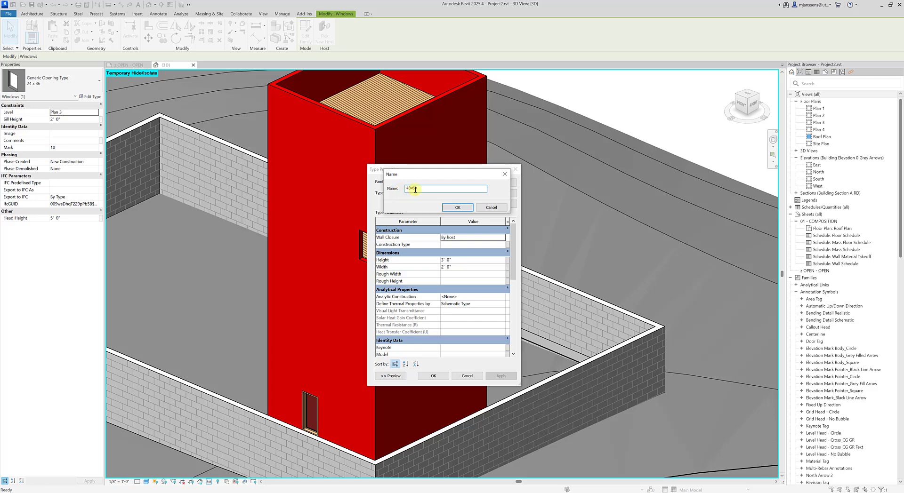
click(455, 208)
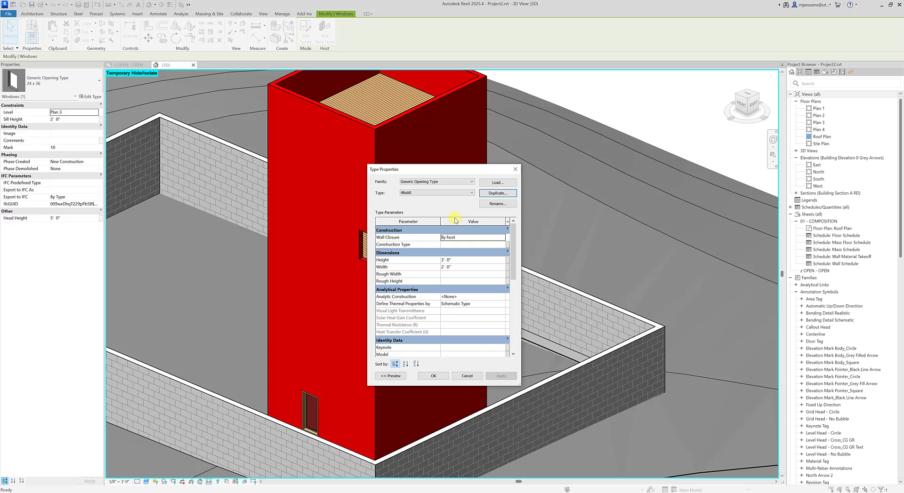
Step: Set the 48x60 opening type's height to 60 inches and its width to 48 inches
click(461, 260)
text(60)
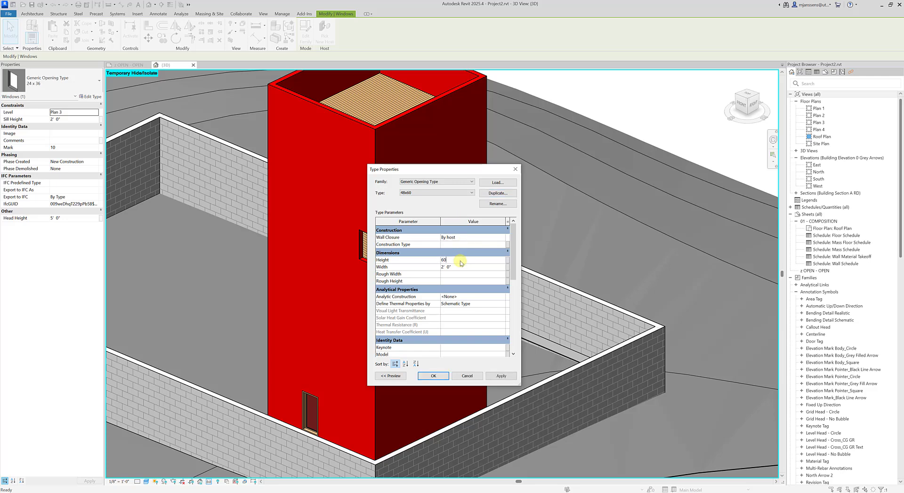
click(460, 267)
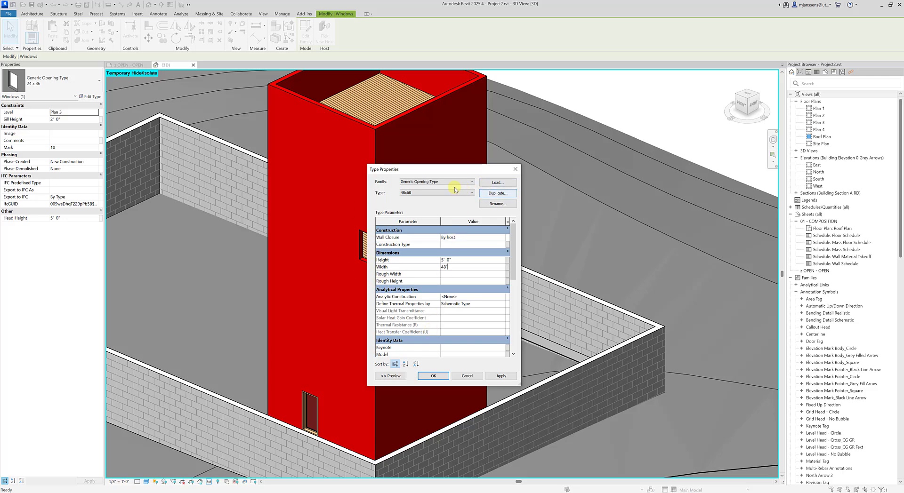
click(433, 376)
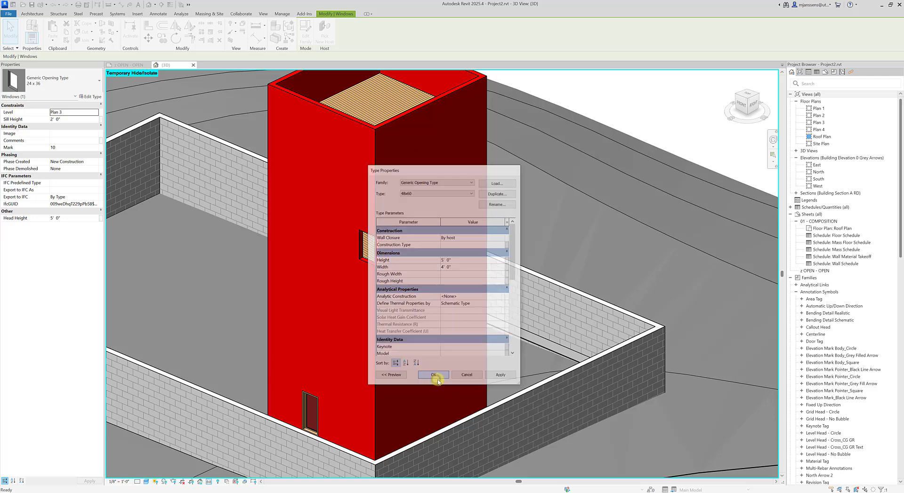
Step: In the front view, move the opening horizontally away from the tower's corner so it lies entirely within the wall face
middle_drag(503, 379, 515, 392)
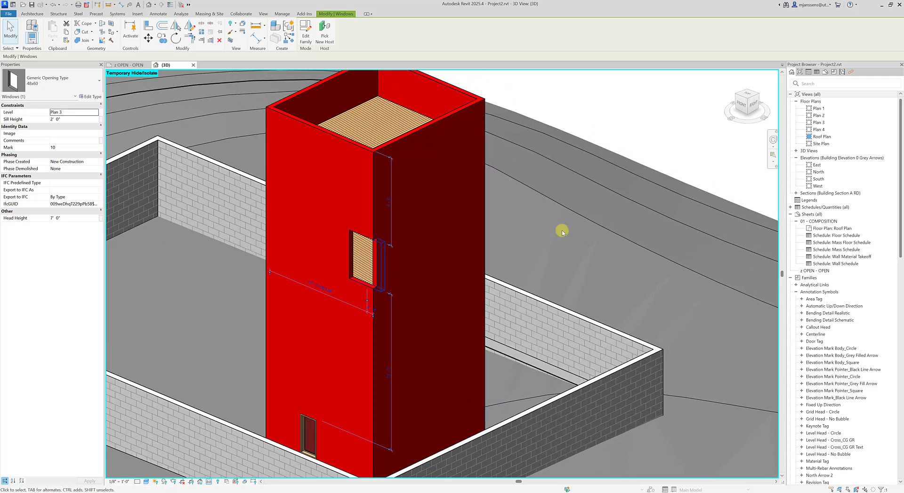
click(740, 108)
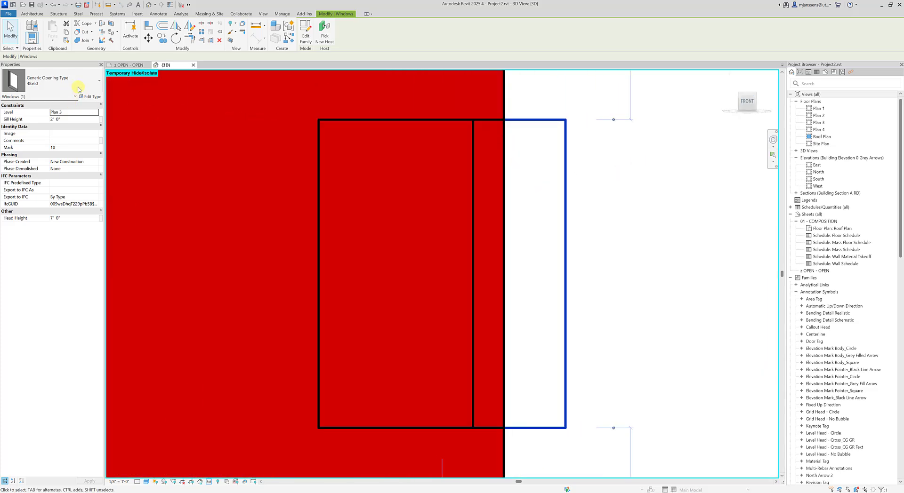
scroll(284, 206, down, 6)
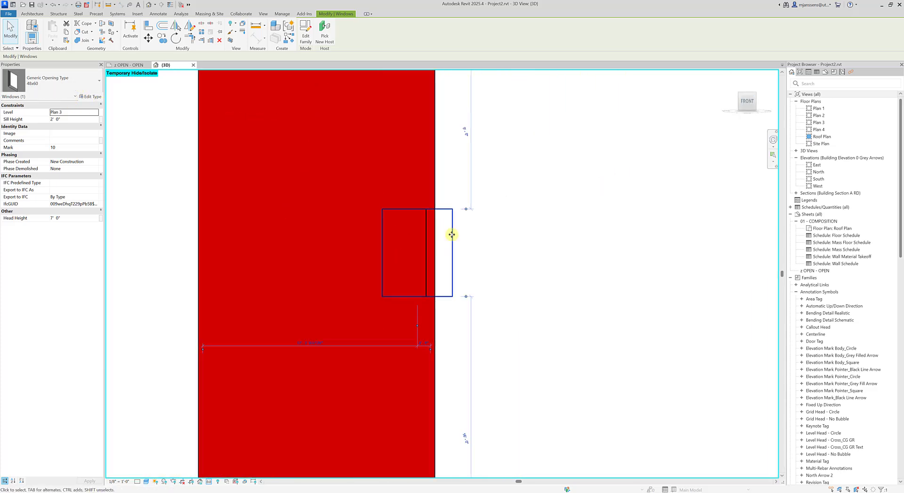
drag(451, 234, 372, 234)
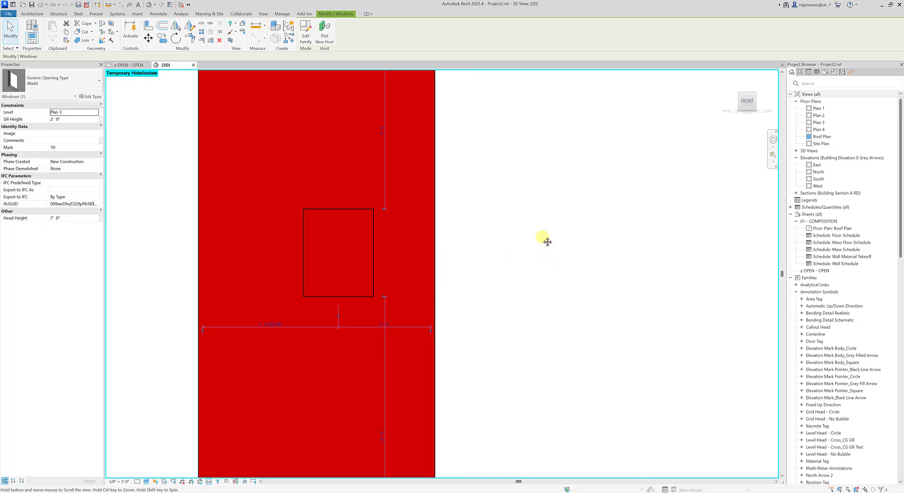
shift+middle_drag(543, 237, 440, 317)
key(Escape)
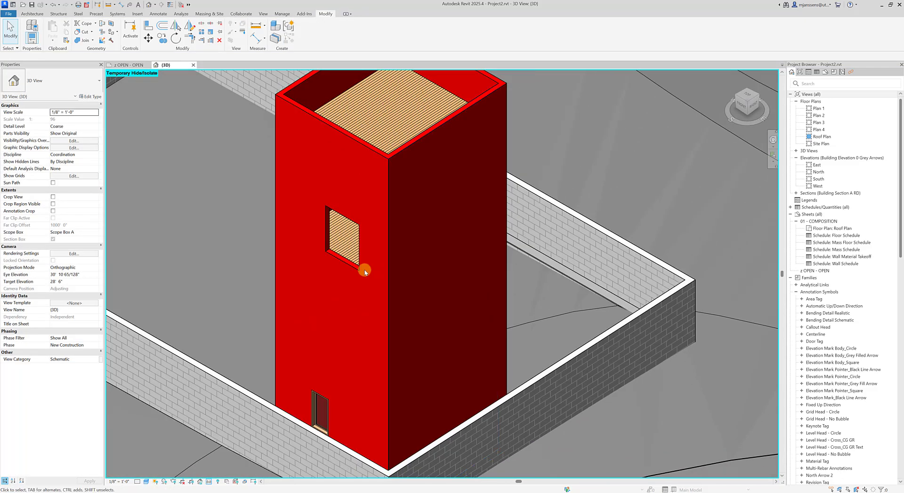
Step: Change the enlarged opening's type to Generic Opening Type 24 x 36
click(365, 272)
click(76, 90)
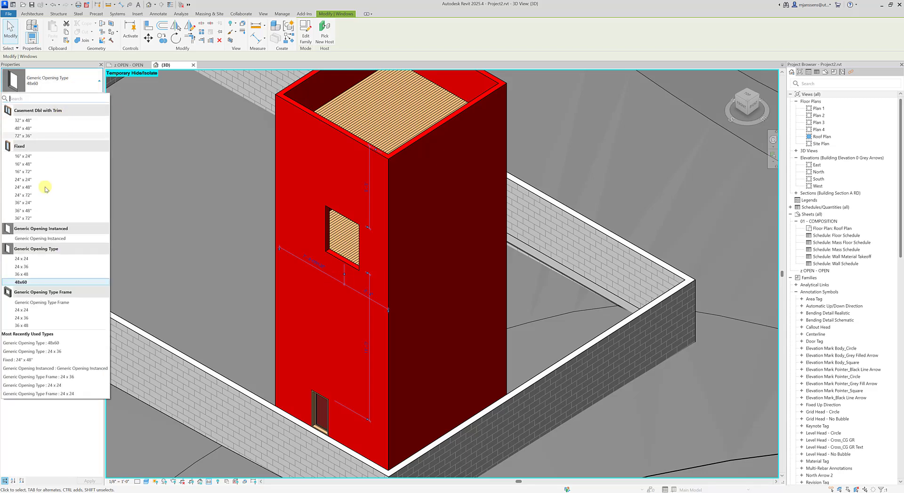
click(37, 267)
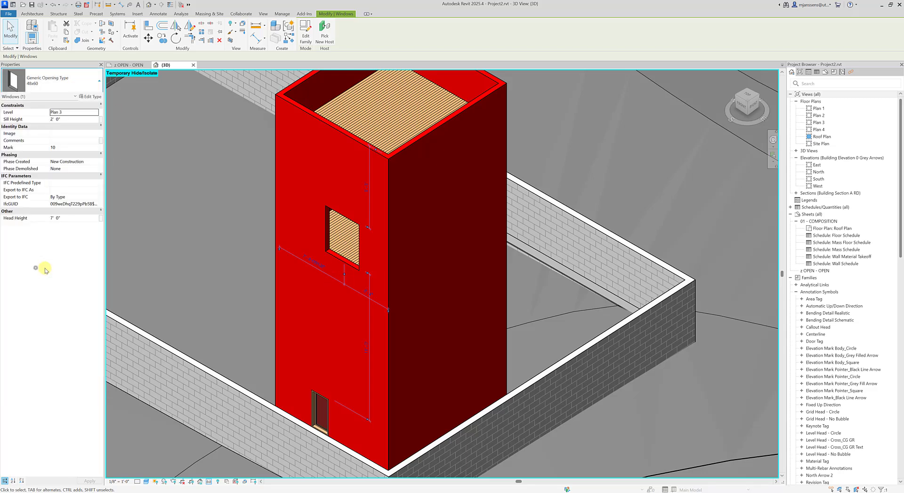
scroll(473, 329, down, 1)
middle_drag(478, 326, 444, 322)
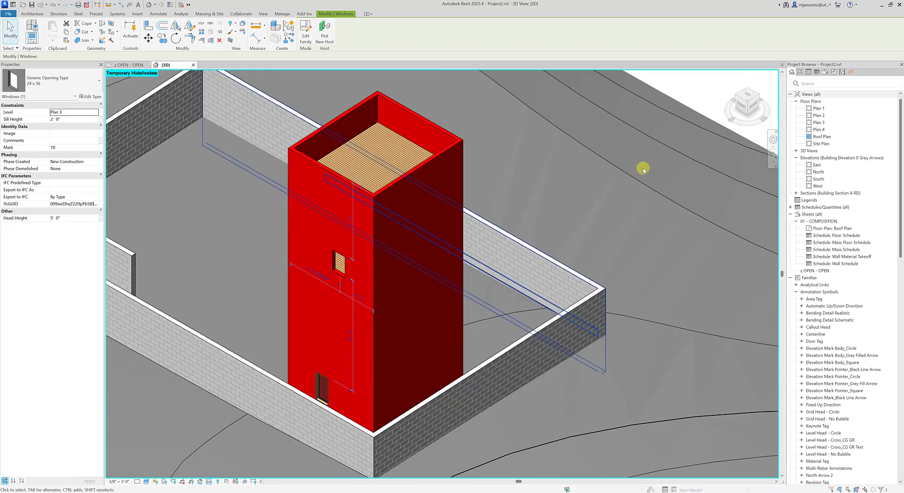
click(692, 83)
Step: Create similar 24 x 36 openings, one higher on the same tower face and one on the adjoining face
click(337, 279)
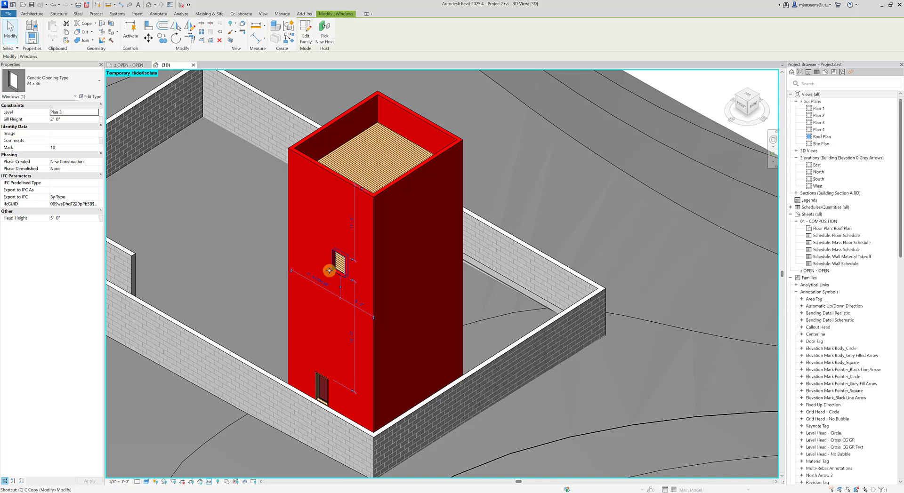
key(c)
key(s)
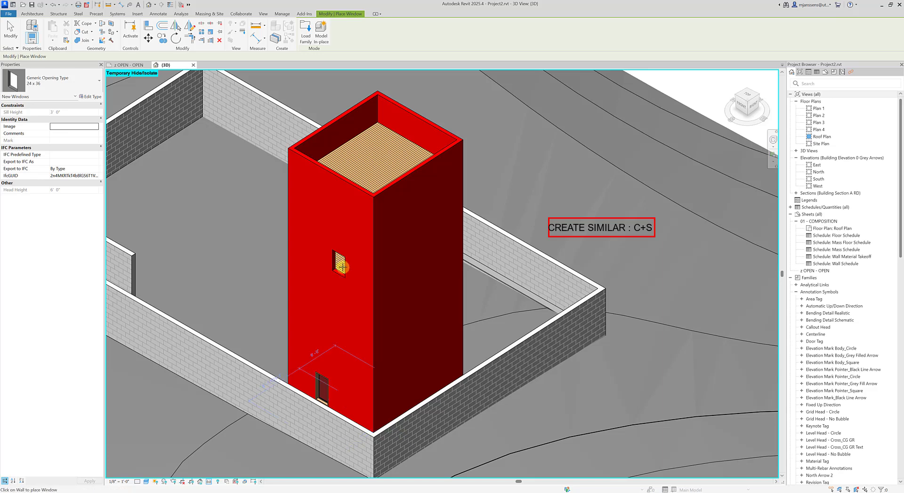
click(343, 268)
click(325, 226)
click(404, 250)
shift+middle_drag(442, 333, 444, 300)
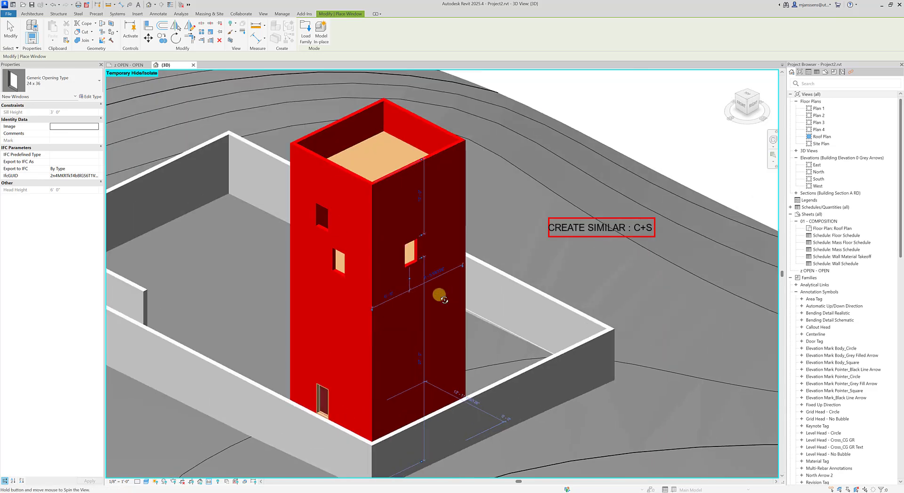
shift+middle_drag(541, 412, 334, 349)
key(Escape)
Step: Place a Single-Flush Generic White 34" x 84" door at the base of the tower's blank wall facing the walled yard
shift+middle_drag(484, 325, 343, 315)
scroll(344, 316, down, 2)
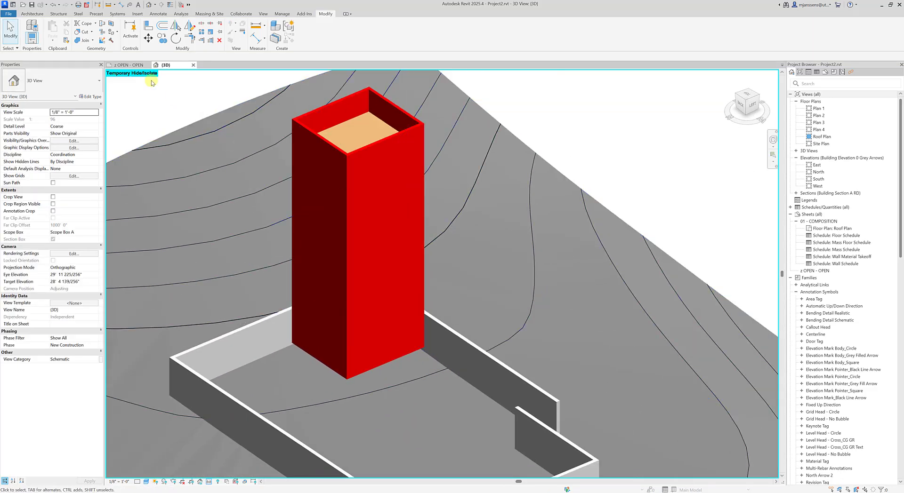
click(30, 14)
click(44, 32)
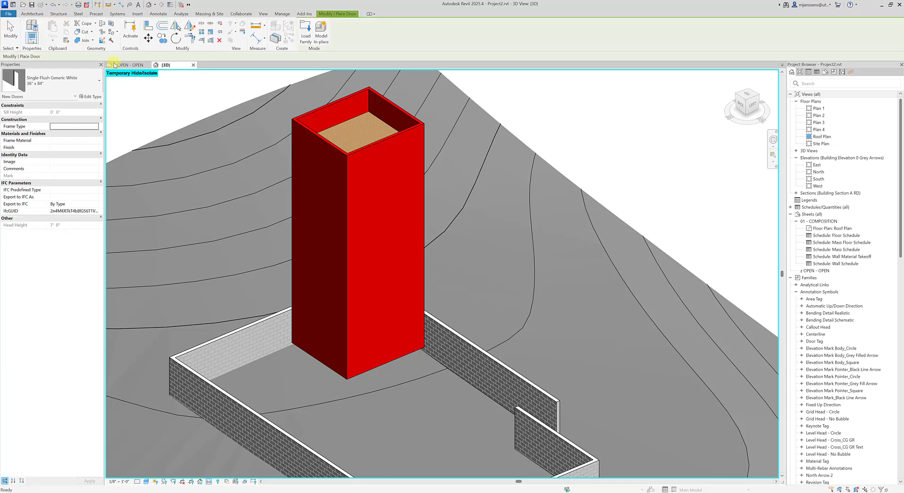
click(77, 82)
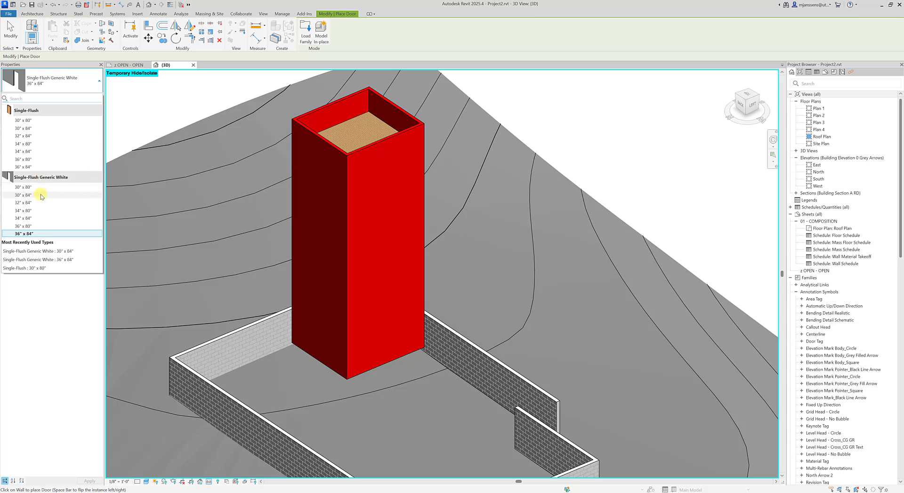
click(28, 219)
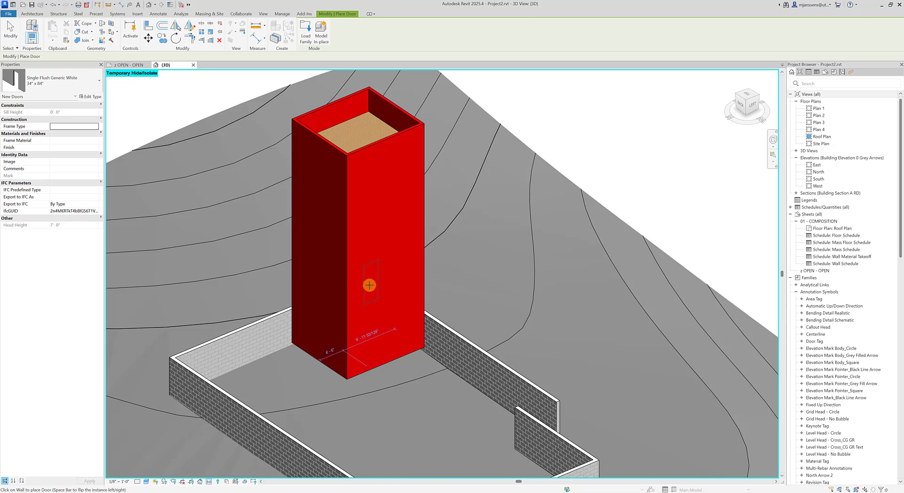
click(371, 346)
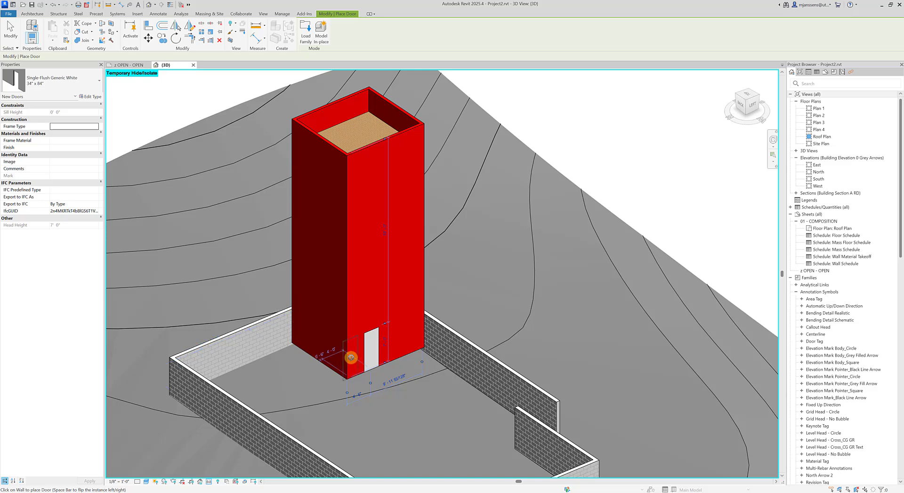
key(Escape)
Step: Set the new door's level to Plan 2 and its sill height to 2' 0"
click(367, 362)
shift+middle_drag(488, 372, 381, 369)
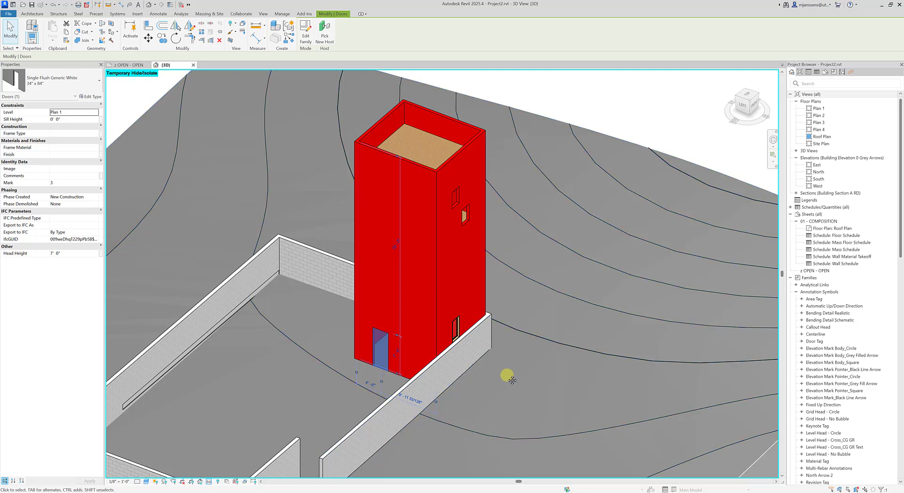
middle_drag(509, 371, 502, 372)
click(73, 112)
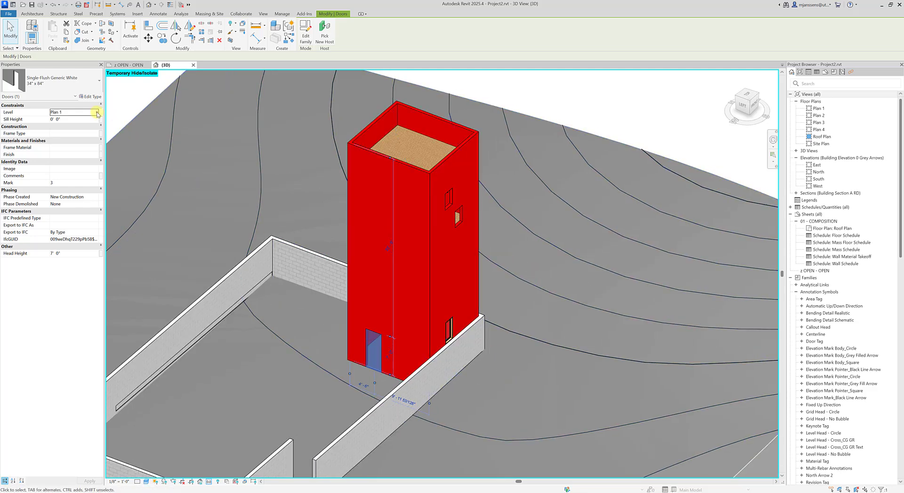
click(96, 112)
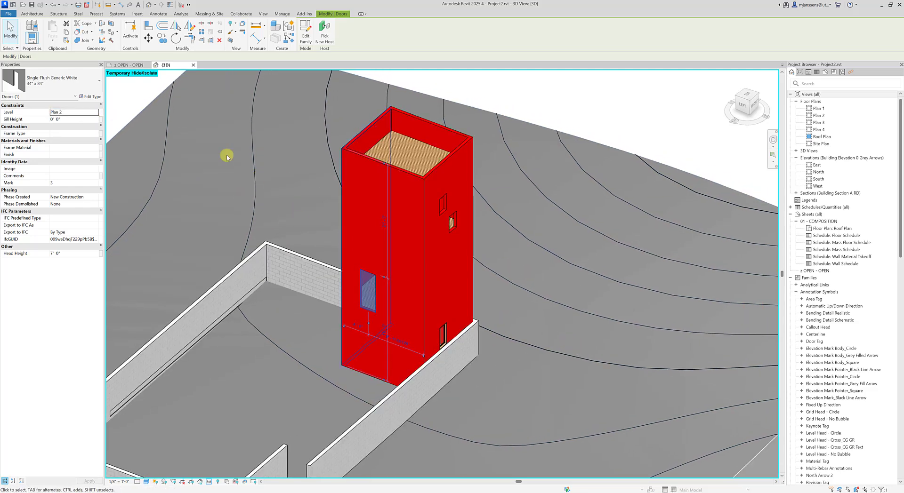
click(85, 121)
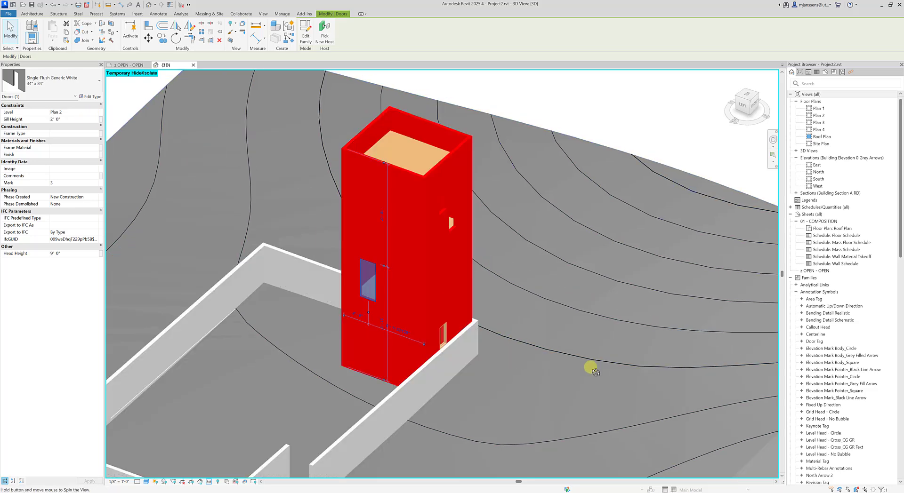
Step: Inspect the raised door and its type's visibility, material and dimension parameters without changing them
shift+middle_drag(589, 368, 316, 280)
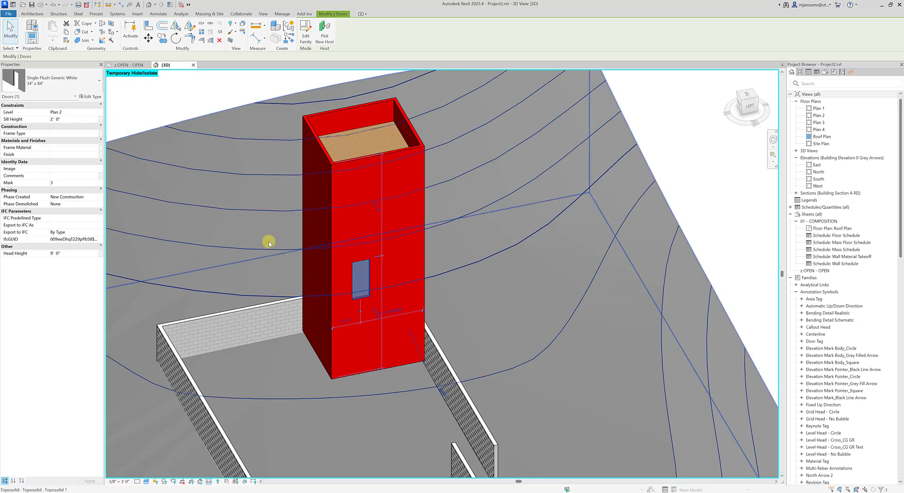
shift+middle_drag(581, 354, 329, 281)
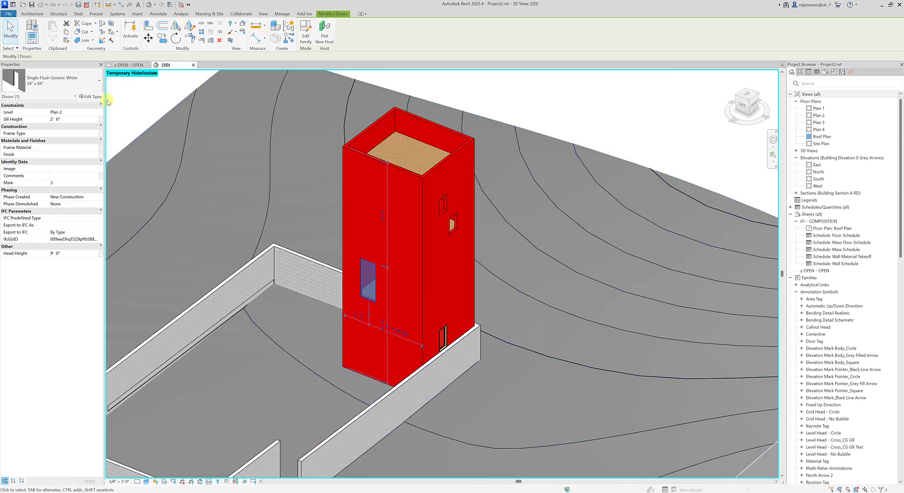
click(91, 96)
scroll(439, 329, down, 1)
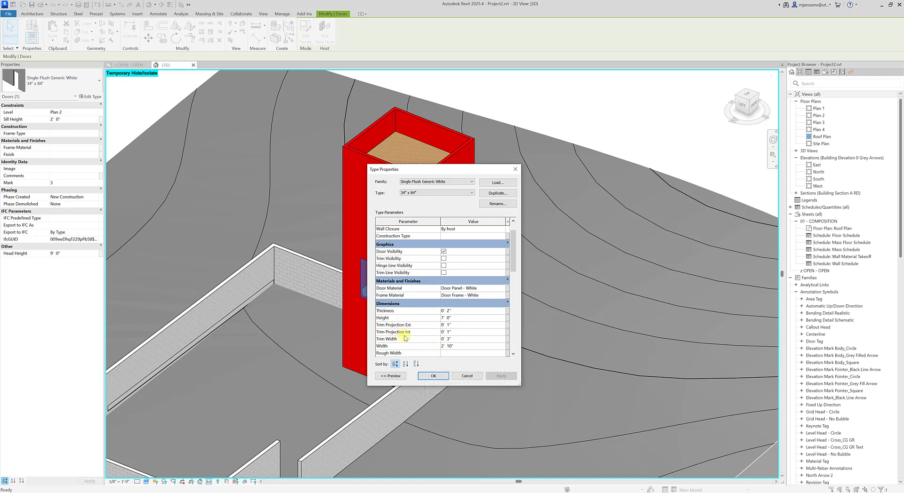
click(459, 374)
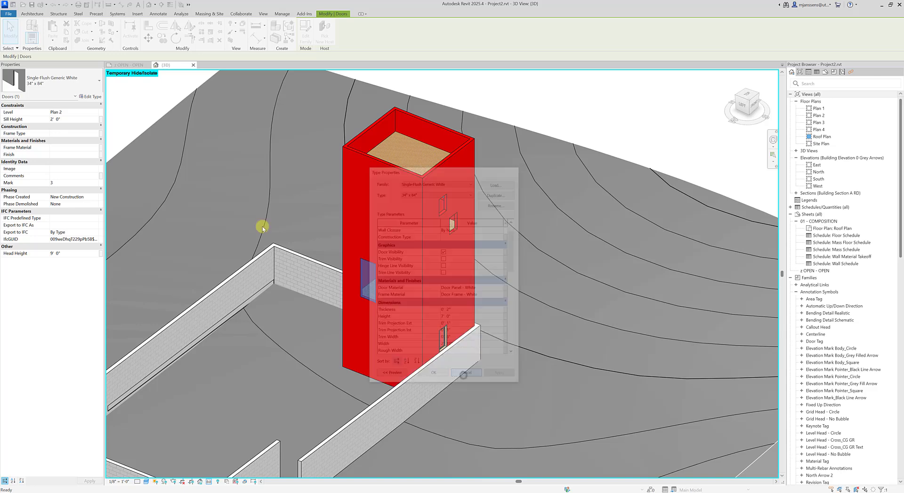
Step: Change the door's type to Single-Flush 30" x 84"
click(64, 83)
click(60, 128)
scroll(381, 277, up, 5)
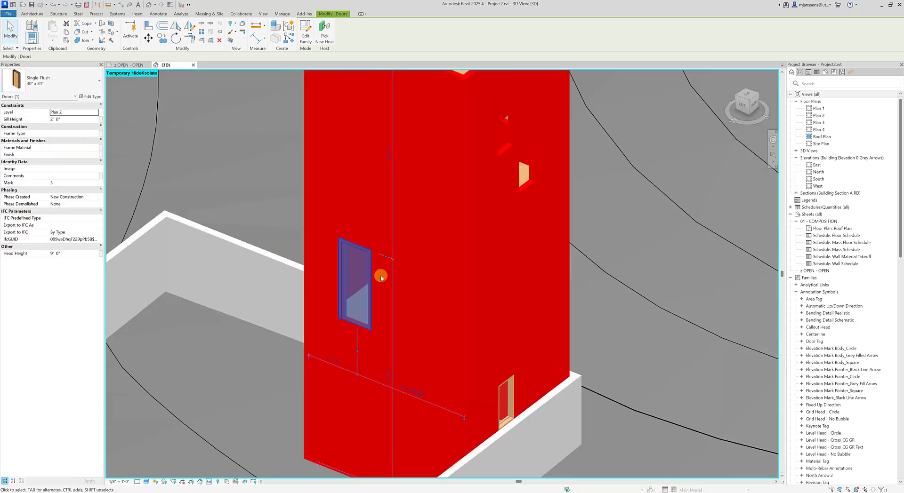
Step: Set the Single-Flush 30" x 84" door type's thickness to 4" and its exterior trim projection to 4"
click(91, 97)
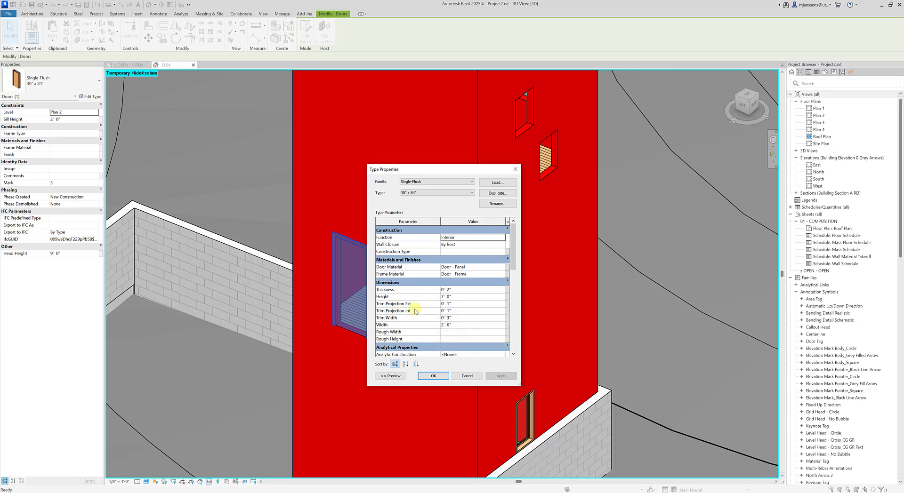
drag(492, 170, 612, 198)
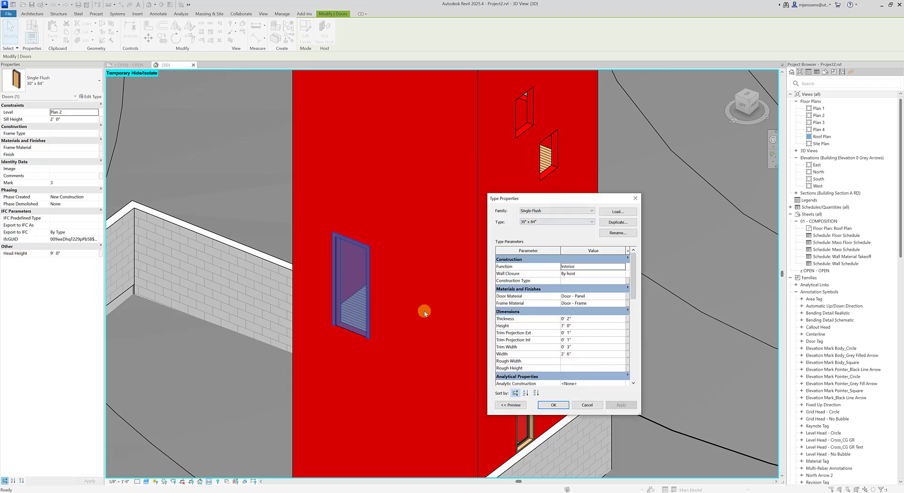
click(583, 320)
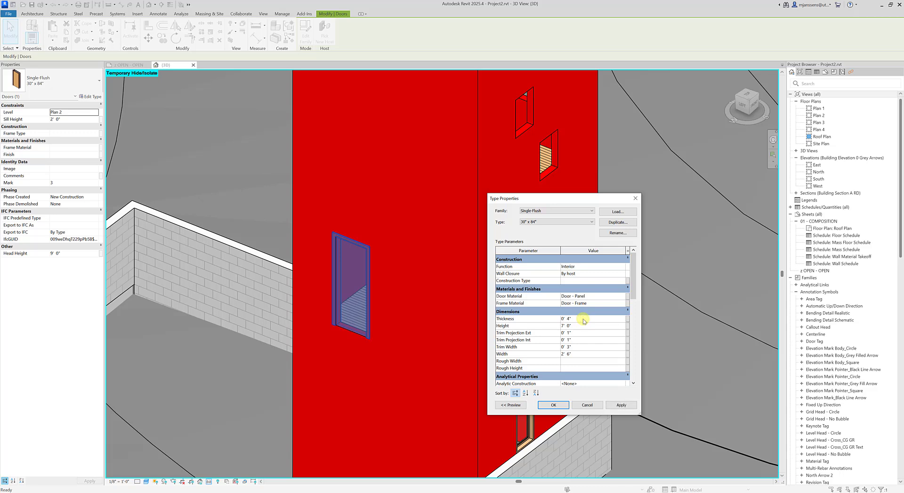
click(622, 405)
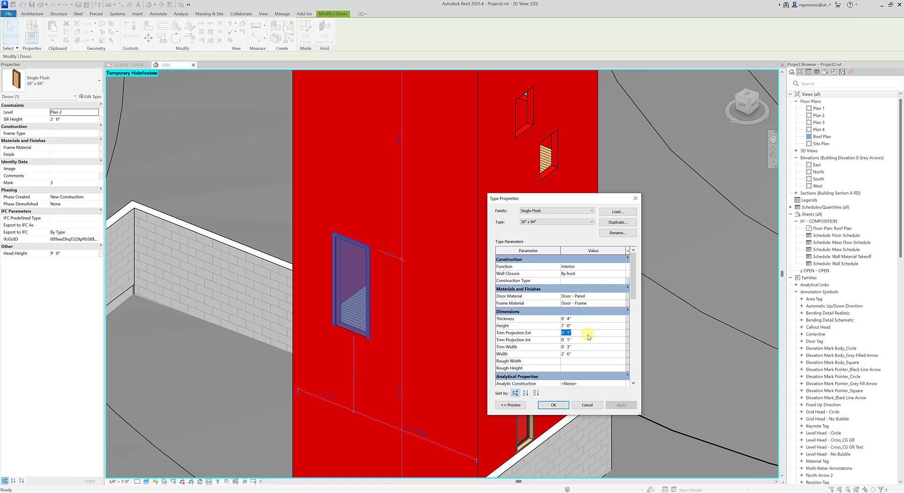
text(4")
click(615, 404)
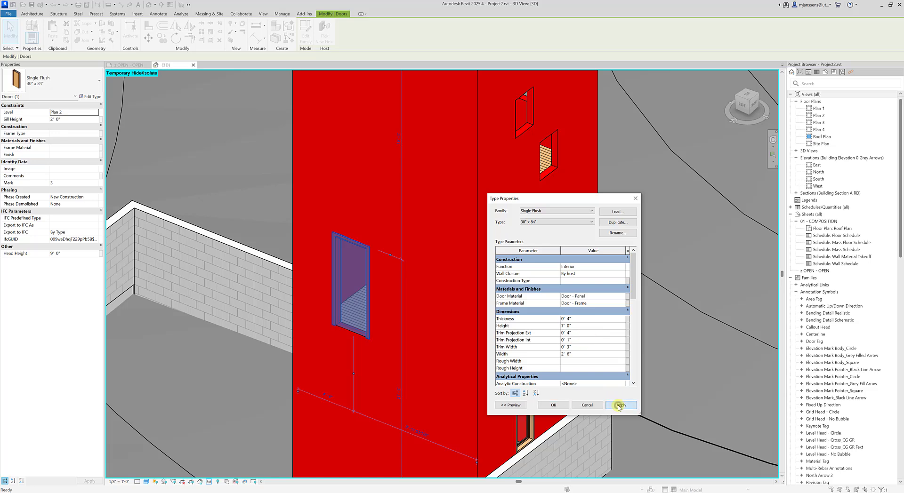
click(555, 406)
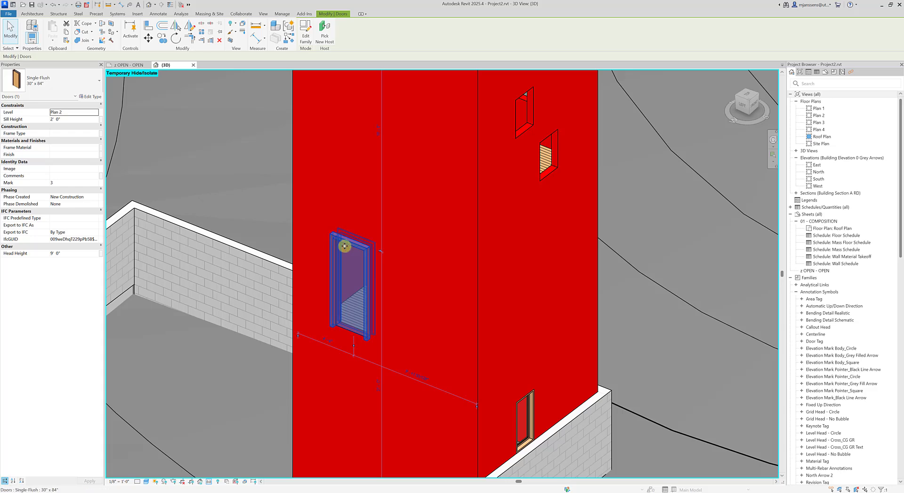
scroll(466, 366, down, 3)
scroll(557, 332, up, 2)
click(558, 333)
shift+middle_drag(523, 361, 639, 365)
scroll(659, 366, down, 2)
scroll(650, 369, down, 1)
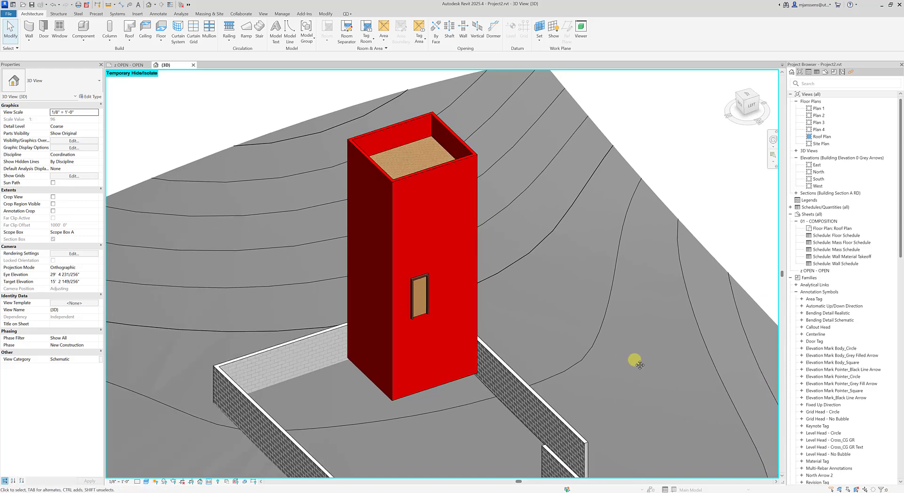